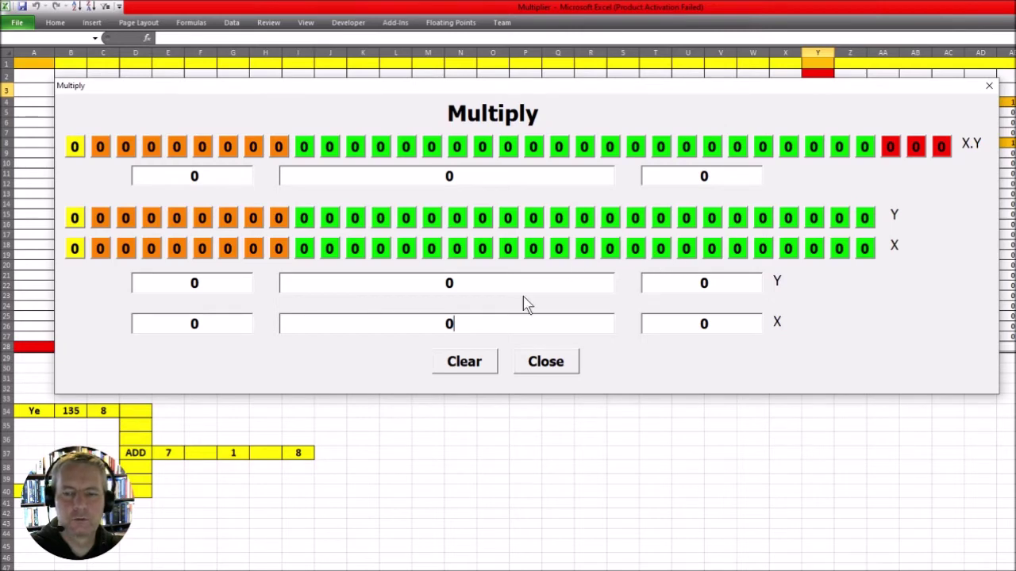
Step: Enter -0.7 for X and 492.75 for Y as decimal values in the Multiply form, and close the form
drag(469, 323, 398, 335)
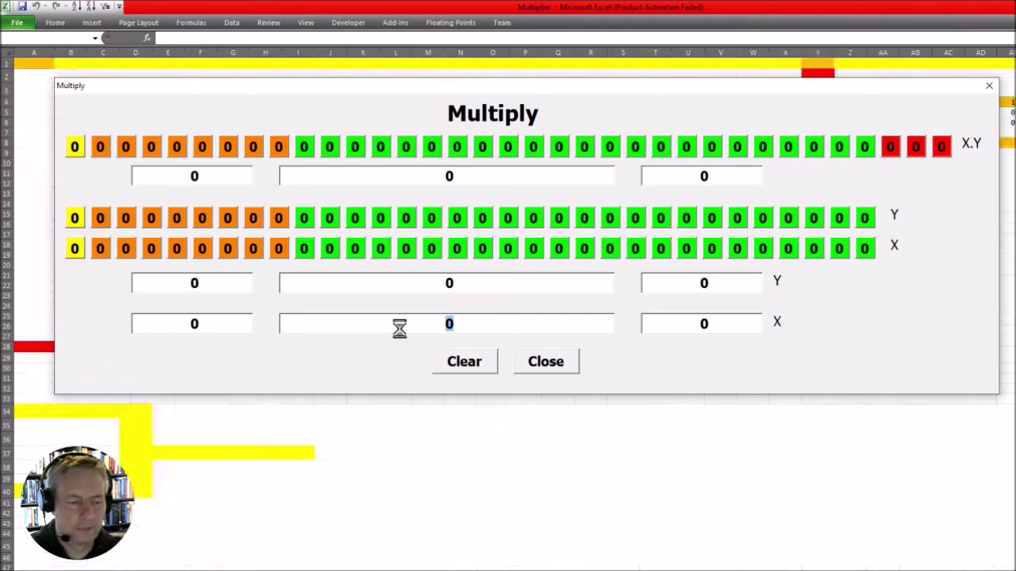
text(-0.7)
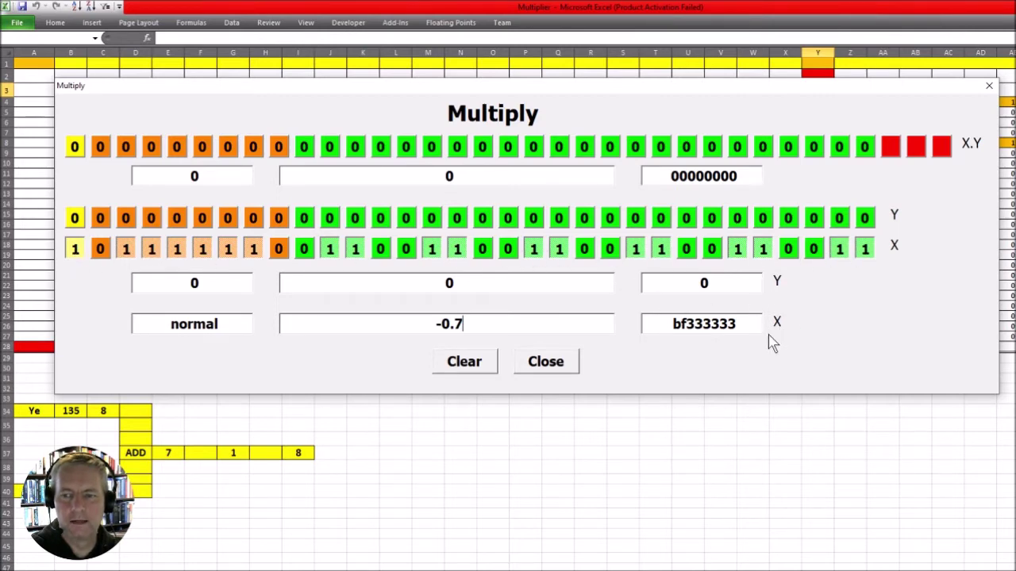
click(398, 279)
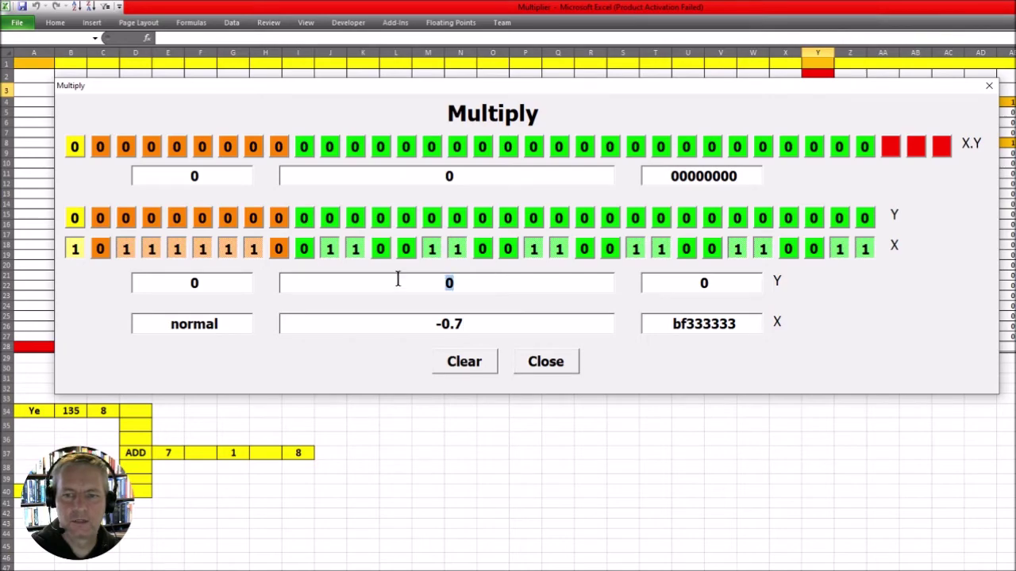
text(4)
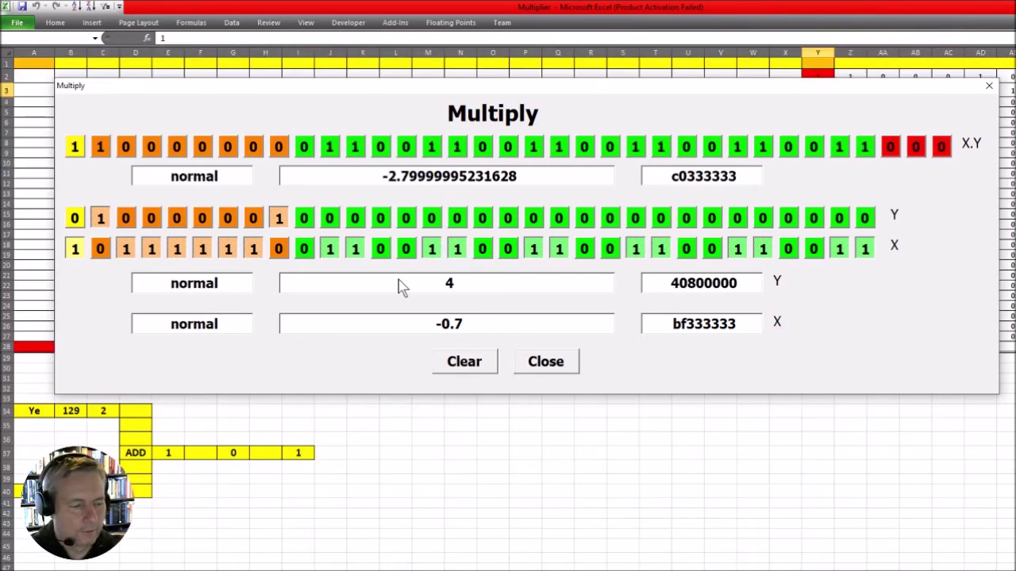
text(92.75)
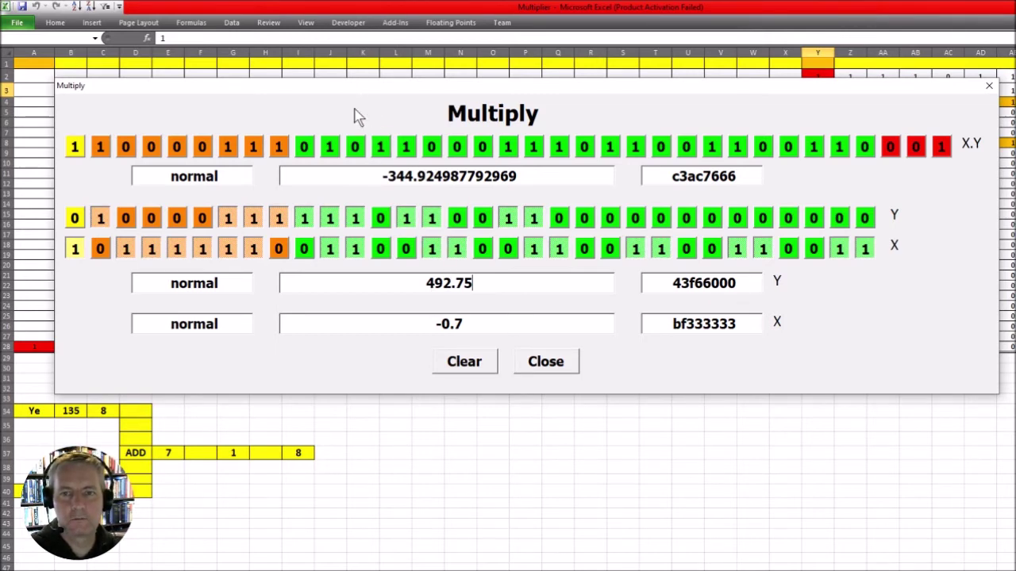
click(536, 367)
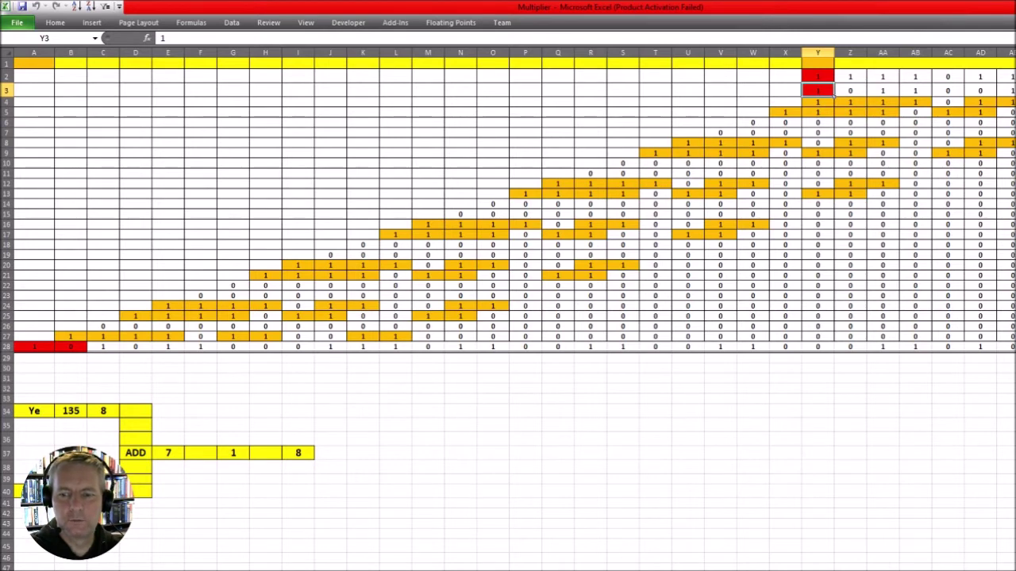
Step: Examine the mantissa bits of the two operands in rows 2 and 3, starting at column Z
scroll(508, 206, right, 7)
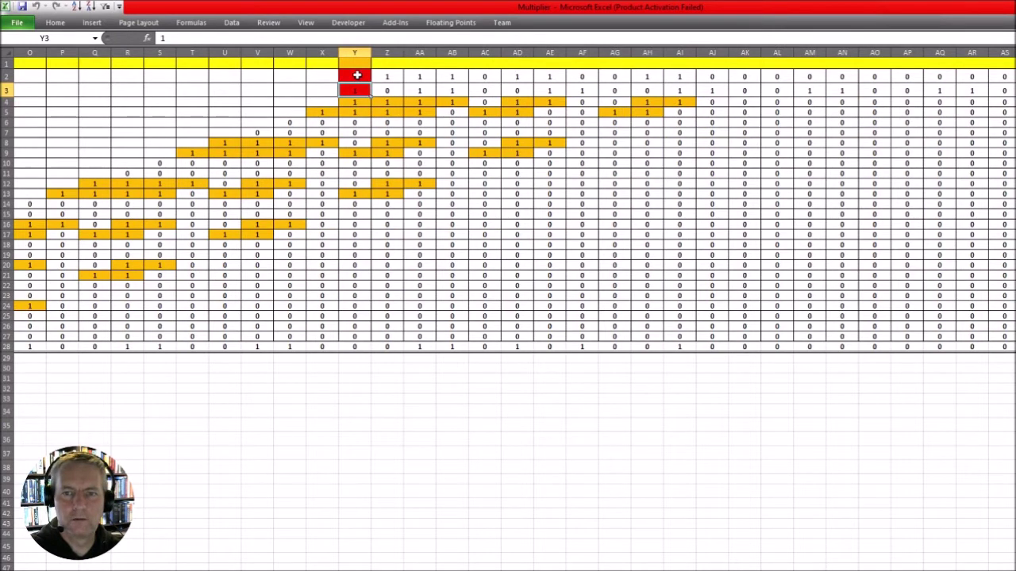
click(386, 78)
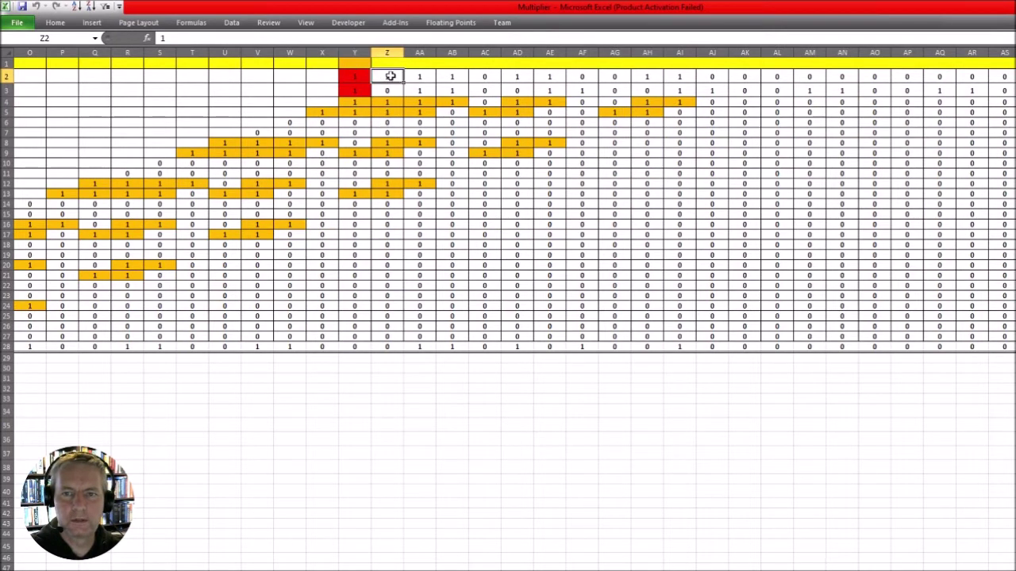
drag(391, 75, 1013, 77)
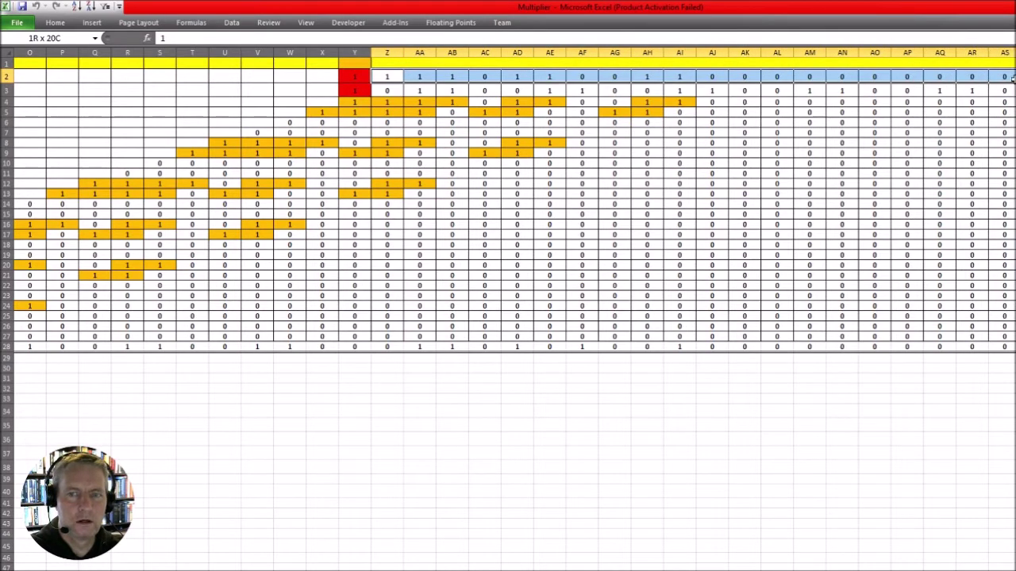
click(390, 90)
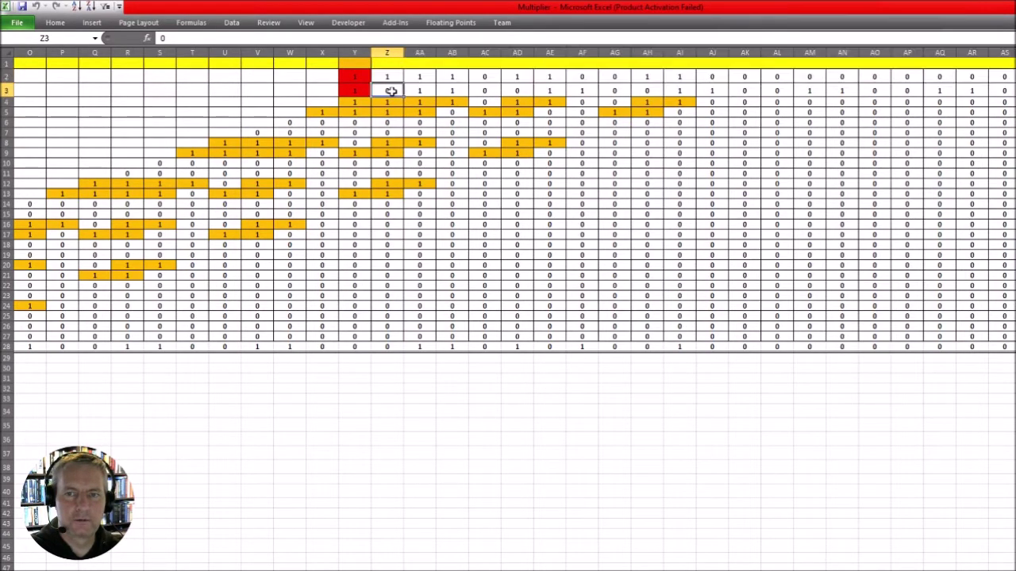
drag(391, 90, 1007, 91)
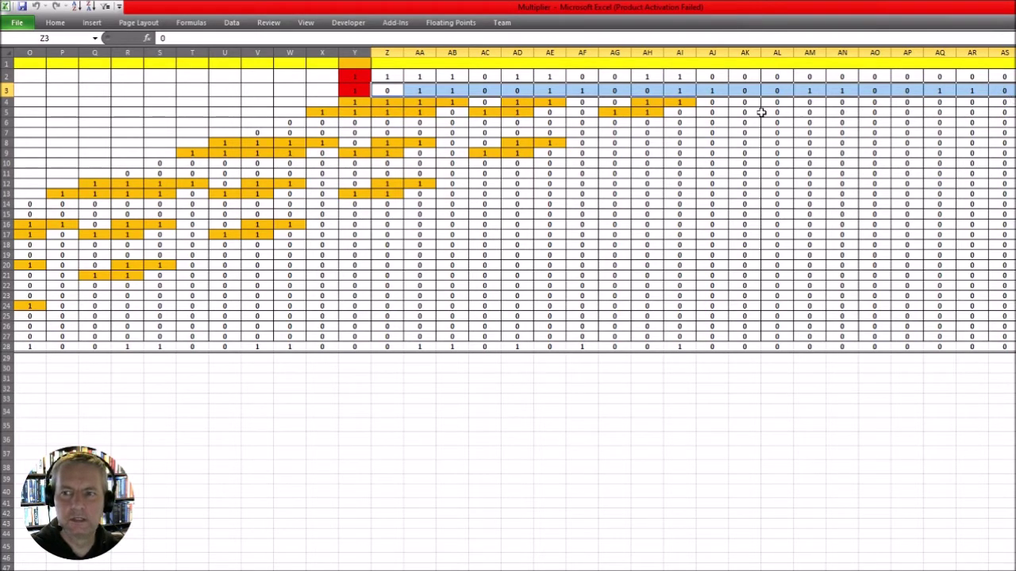
click(391, 91)
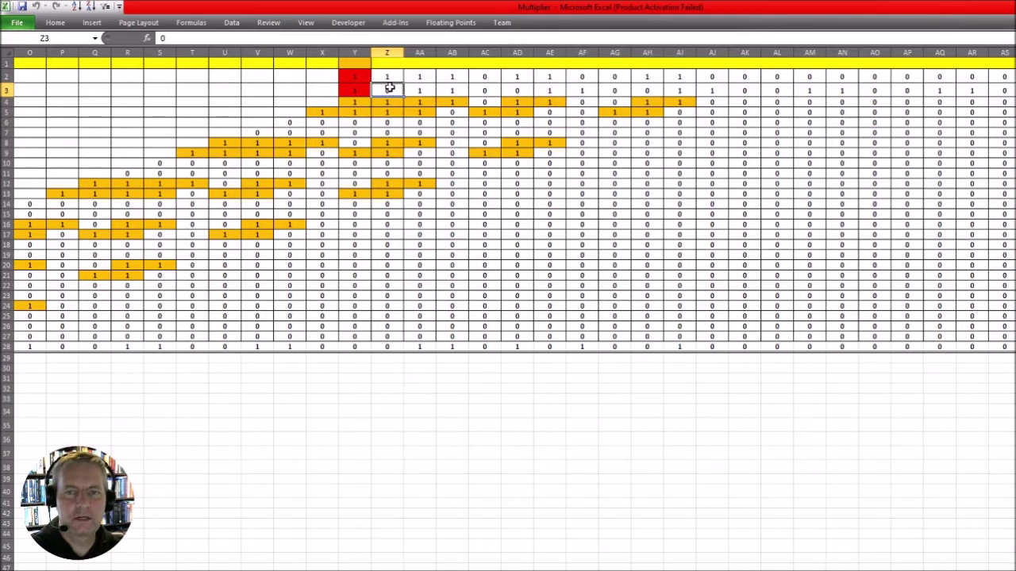
click(388, 76)
click(387, 90)
click(389, 75)
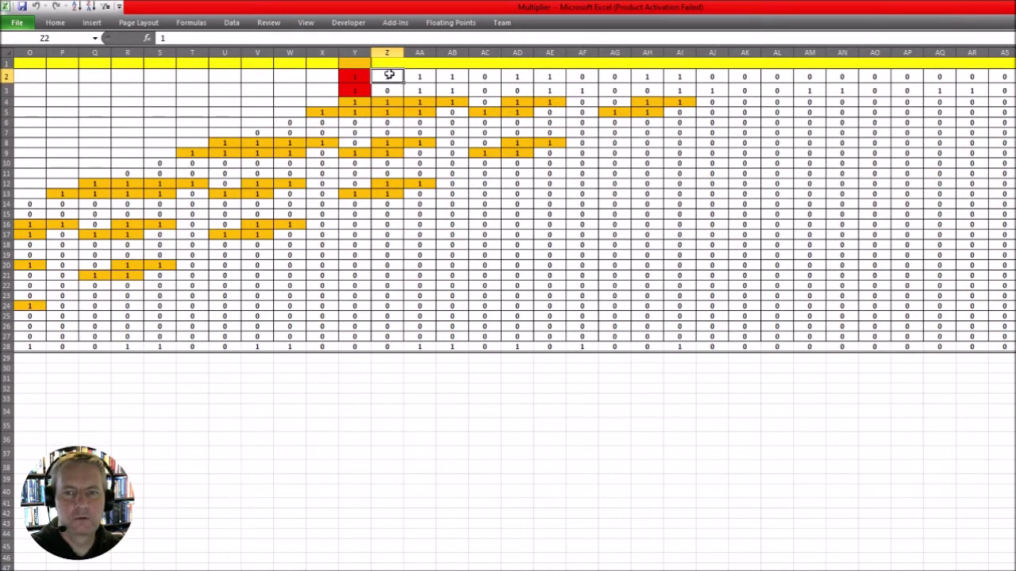
click(387, 92)
click(388, 76)
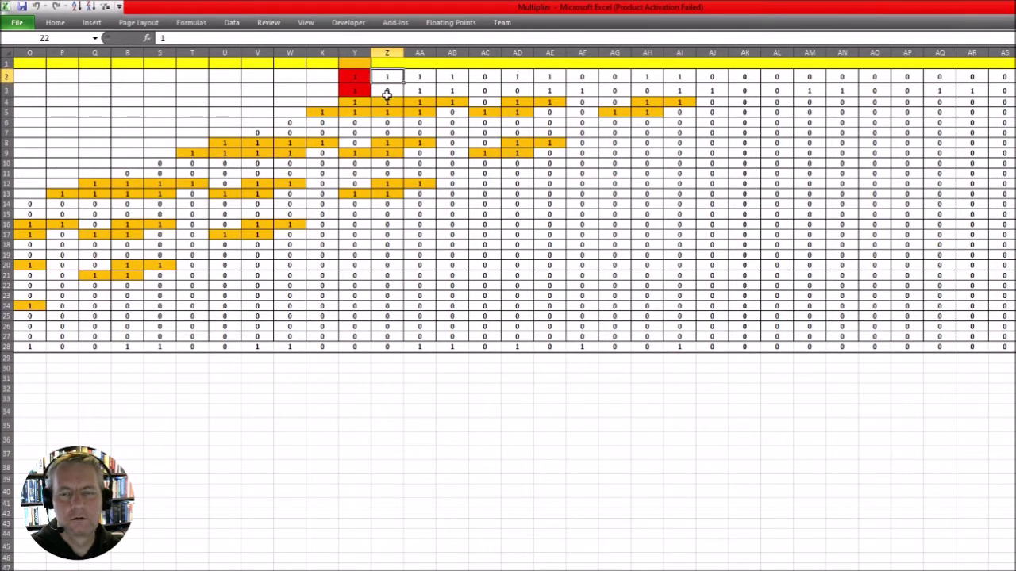
click(386, 92)
click(390, 77)
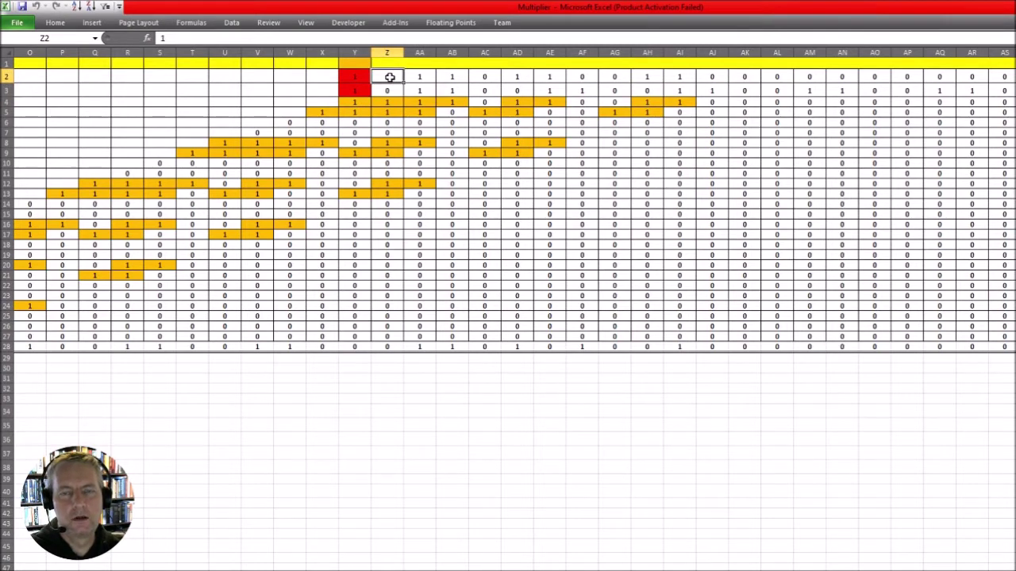
Step: Examine the leading bits of both operands in the red cells Y2 and Y3
click(355, 74)
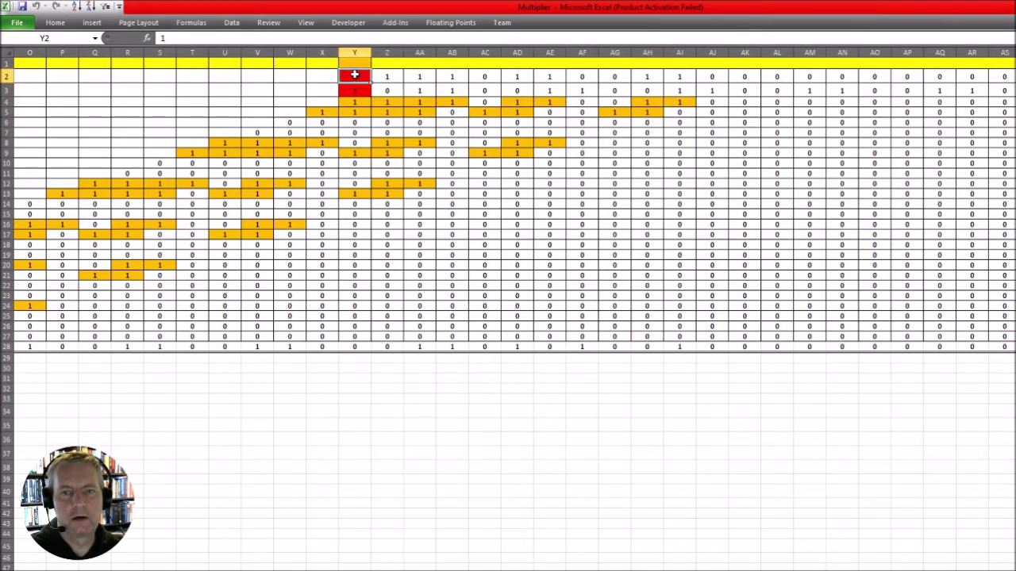
click(354, 94)
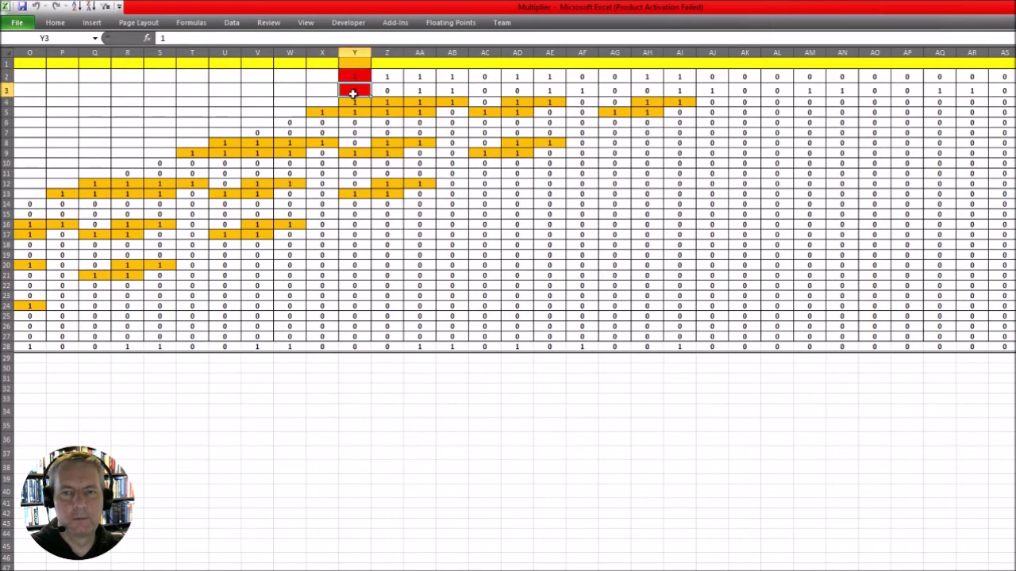
click(354, 76)
click(355, 85)
click(355, 79)
click(358, 90)
click(361, 75)
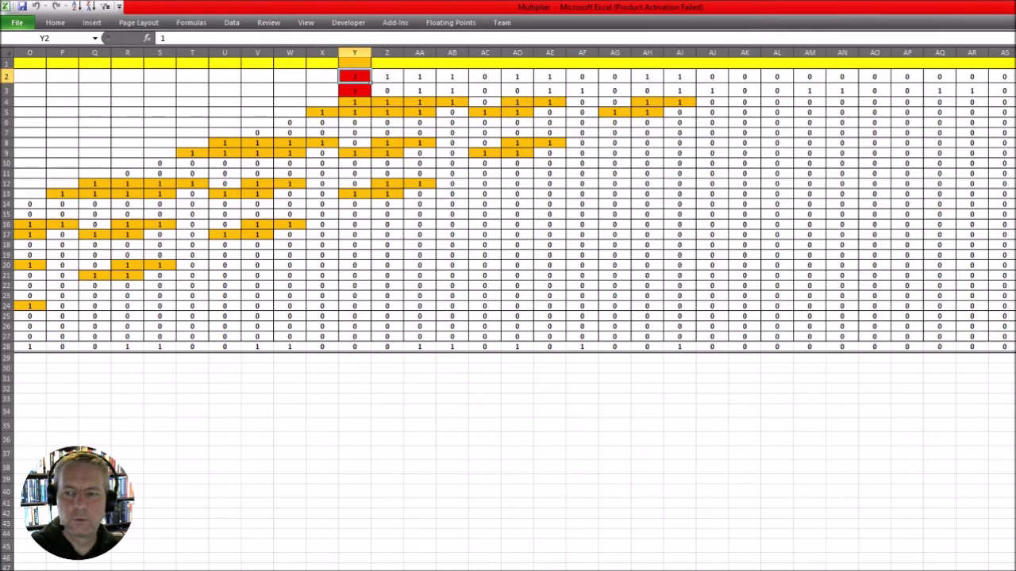
Step: Examine the product bits in row 28 from B28 to V28, starting at the red leading cells
scroll(508, 207, left, 5)
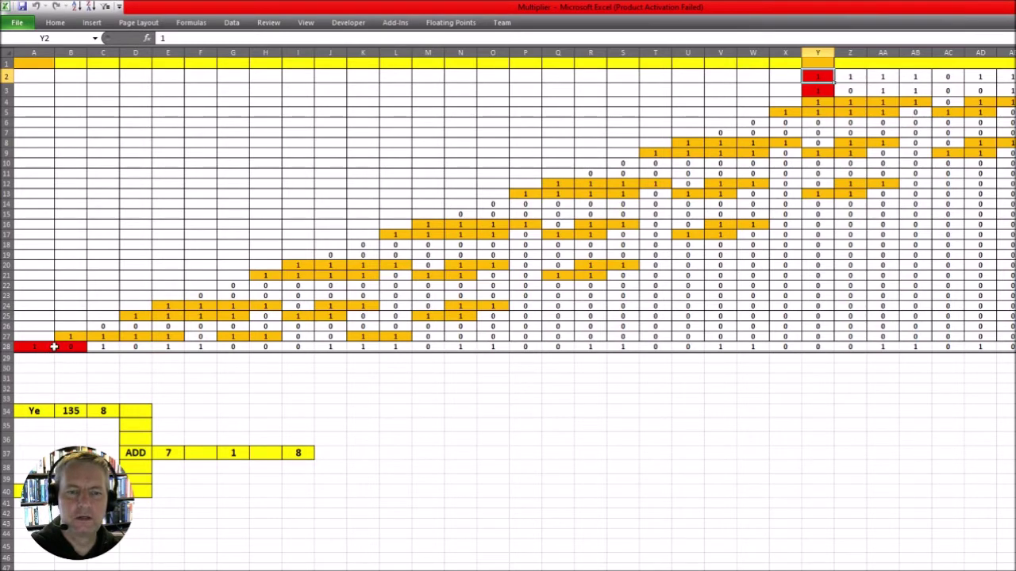
click(86, 346)
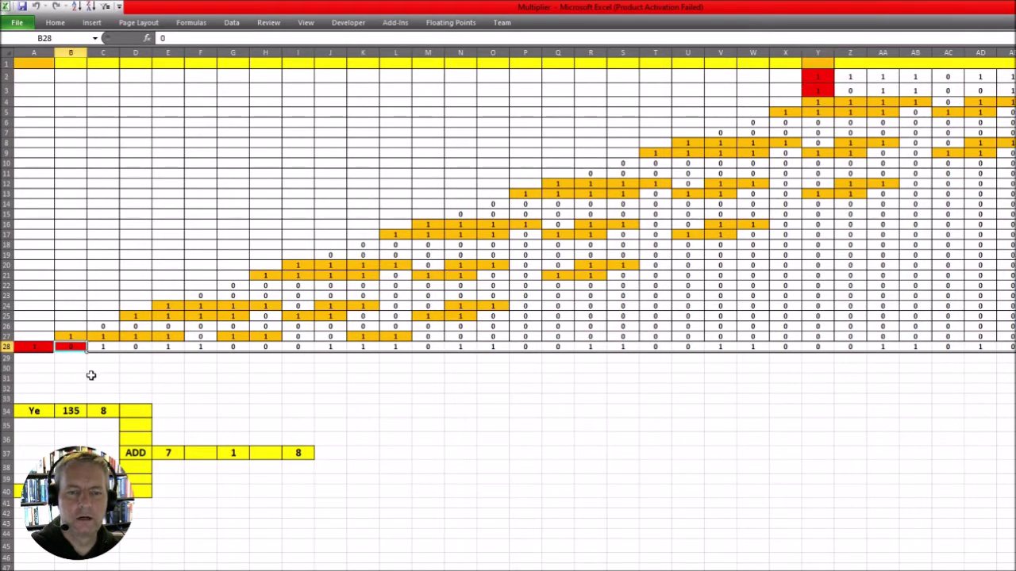
click(90, 376)
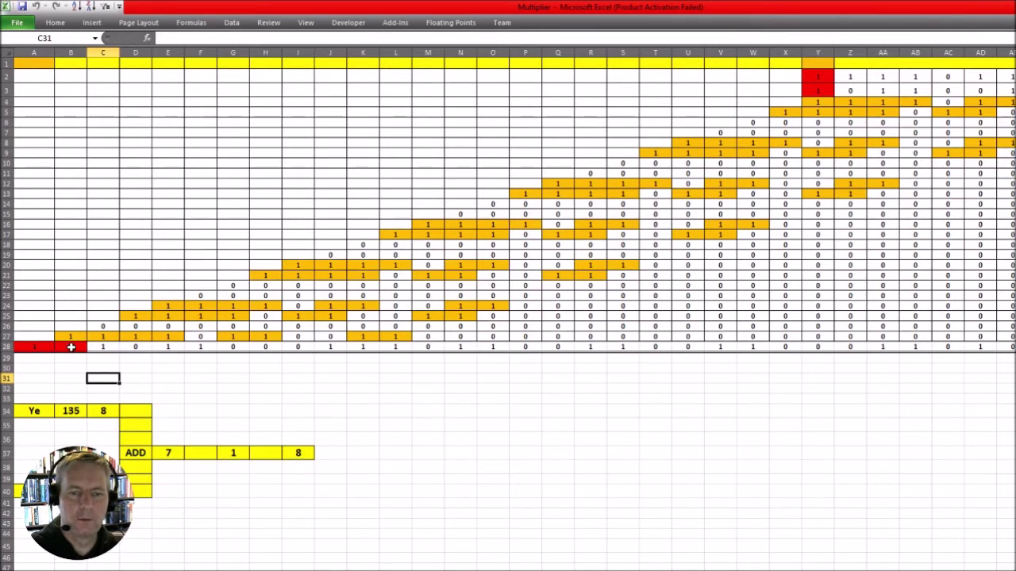
drag(73, 348, 719, 347)
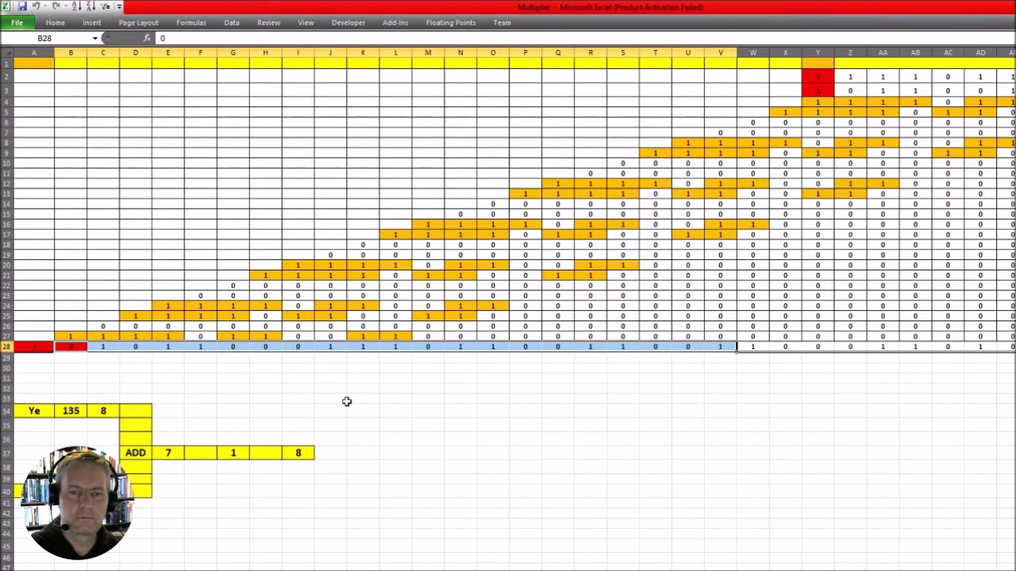
click(74, 368)
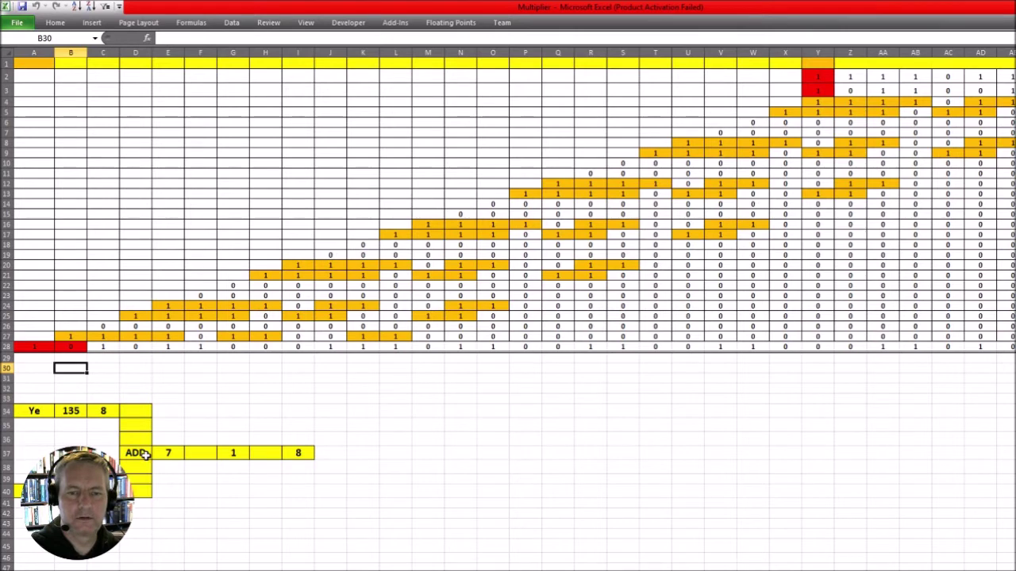
click(70, 346)
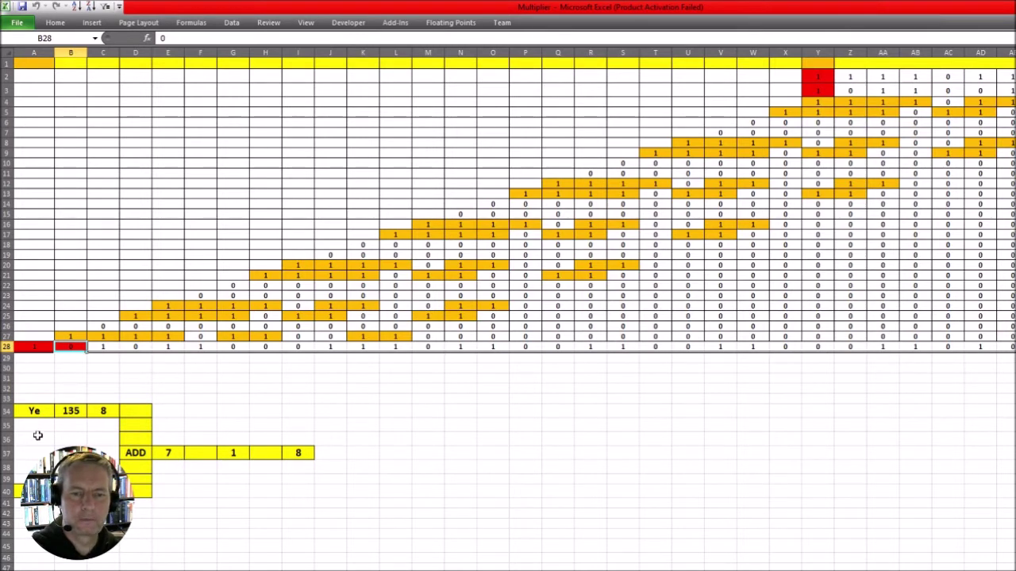
Step: Inspect the exponent addition in rows 34 to 40, including the formulas in E37 and I37, and the product bits from C28
click(72, 410)
key(ctrl+Down)
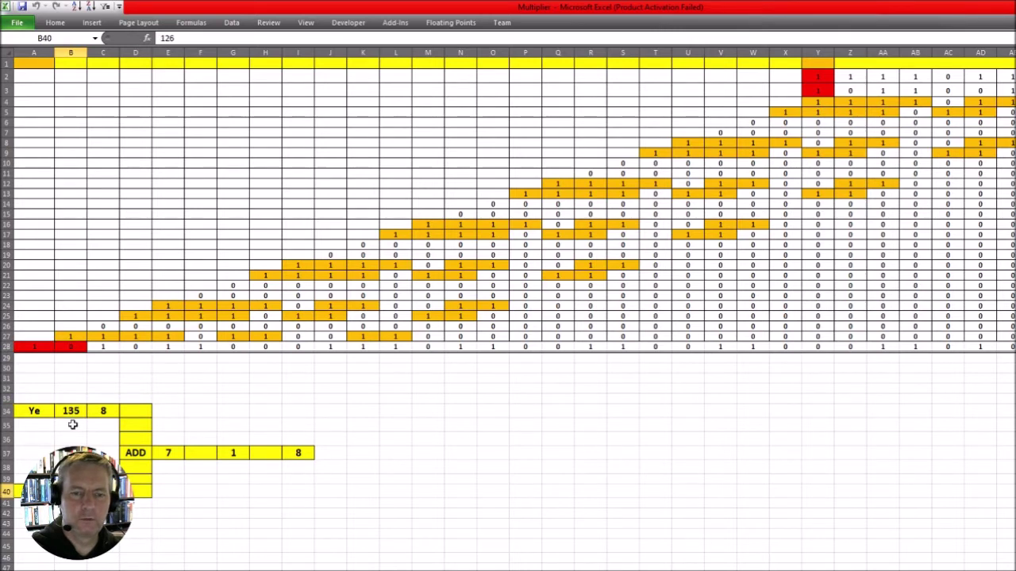
click(72, 410)
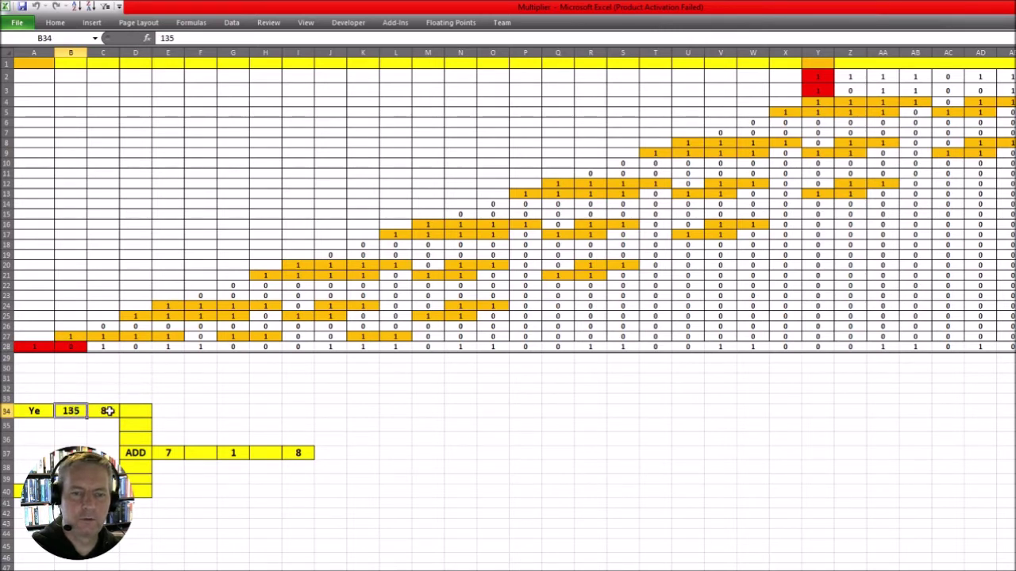
click(109, 411)
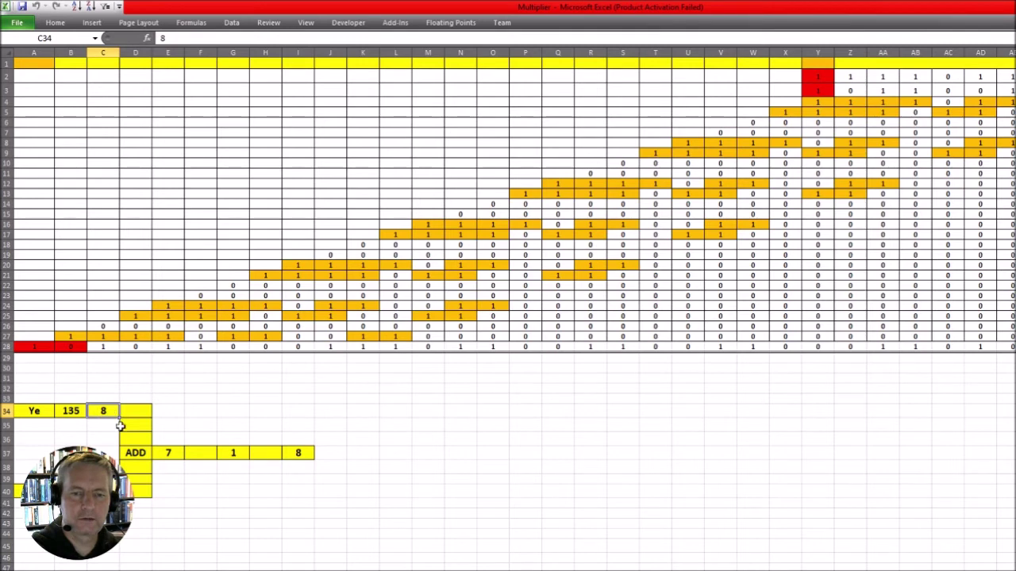
click(135, 454)
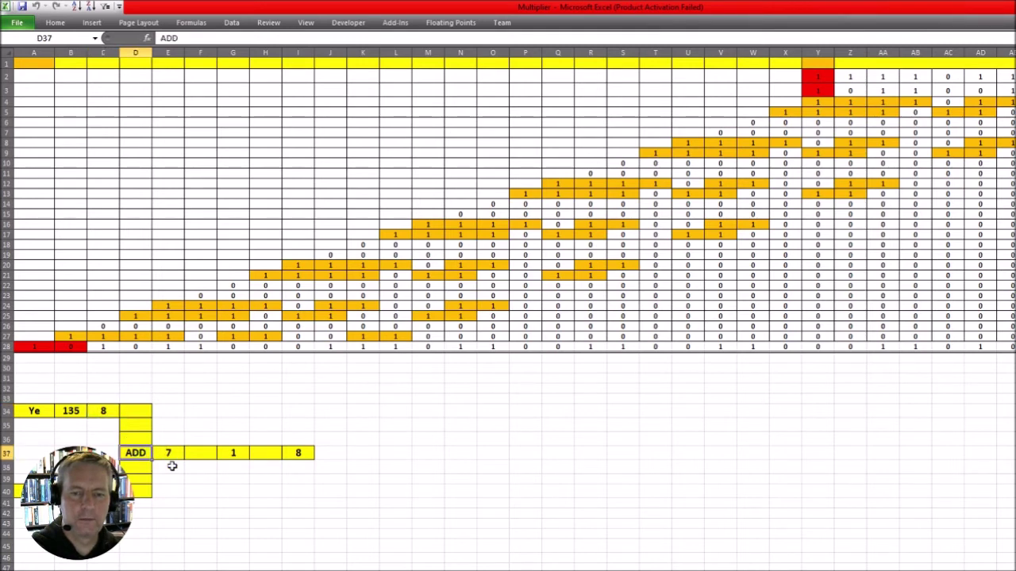
click(169, 454)
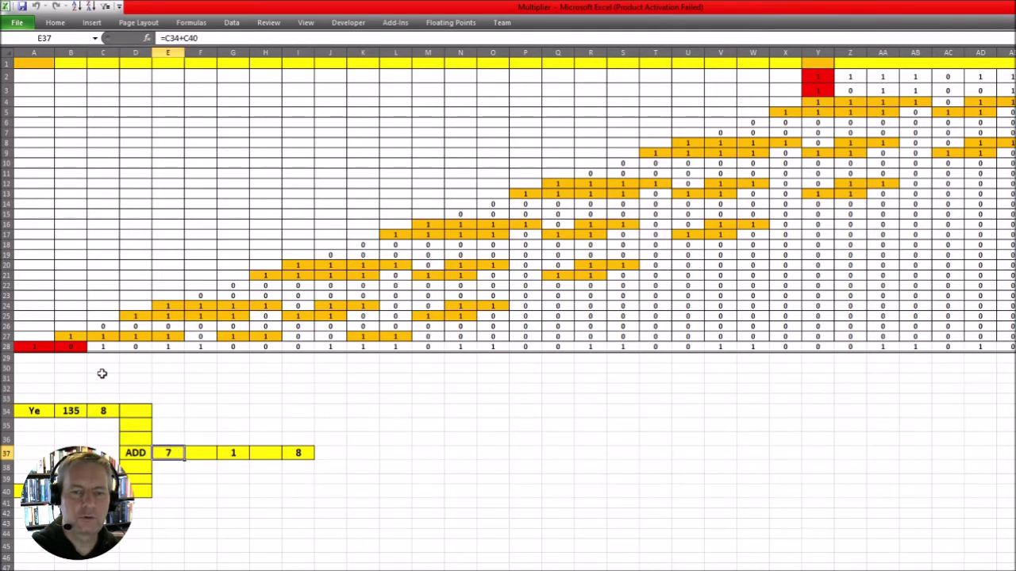
click(232, 453)
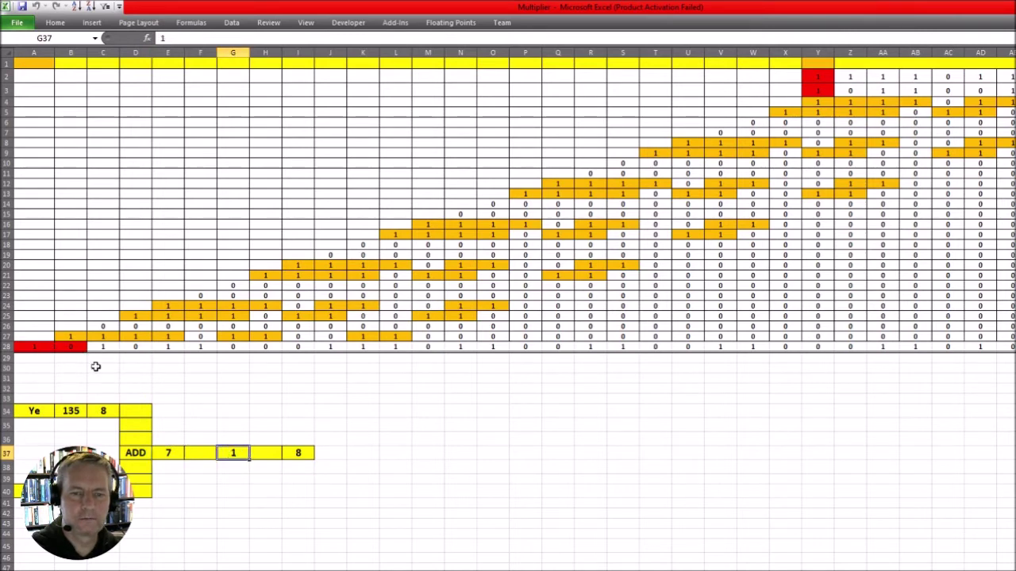
click(297, 453)
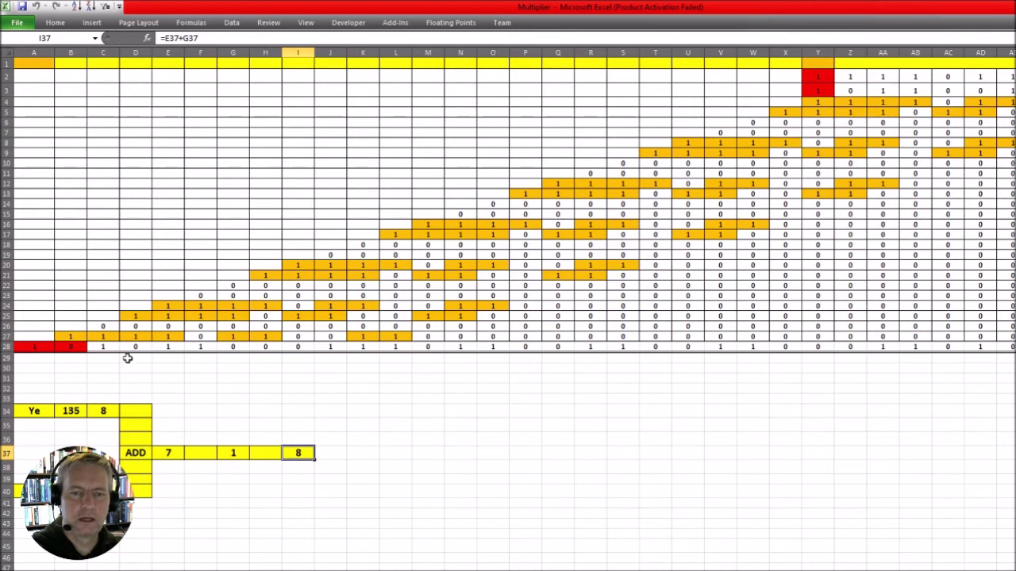
drag(97, 346, 361, 346)
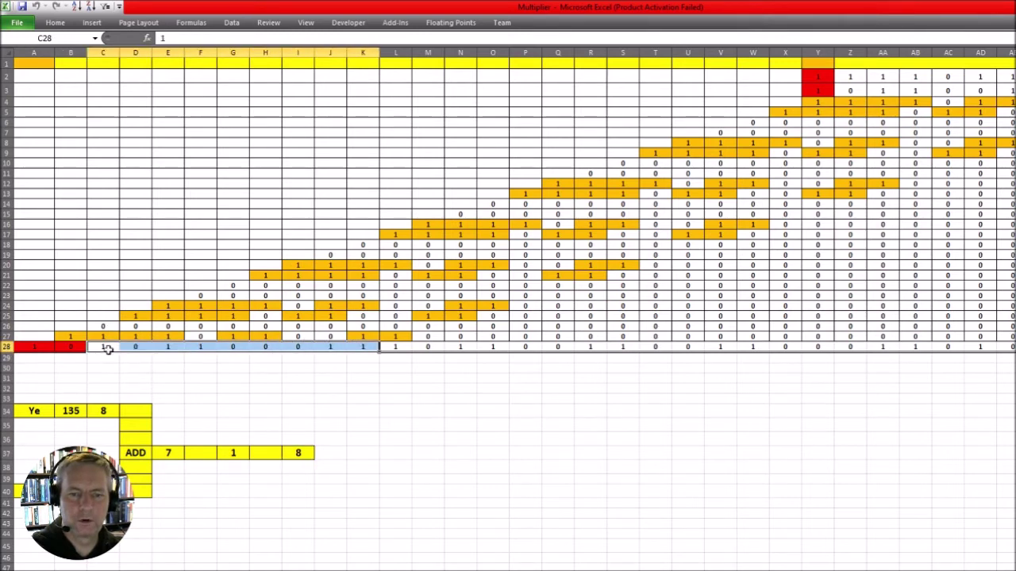
click(107, 350)
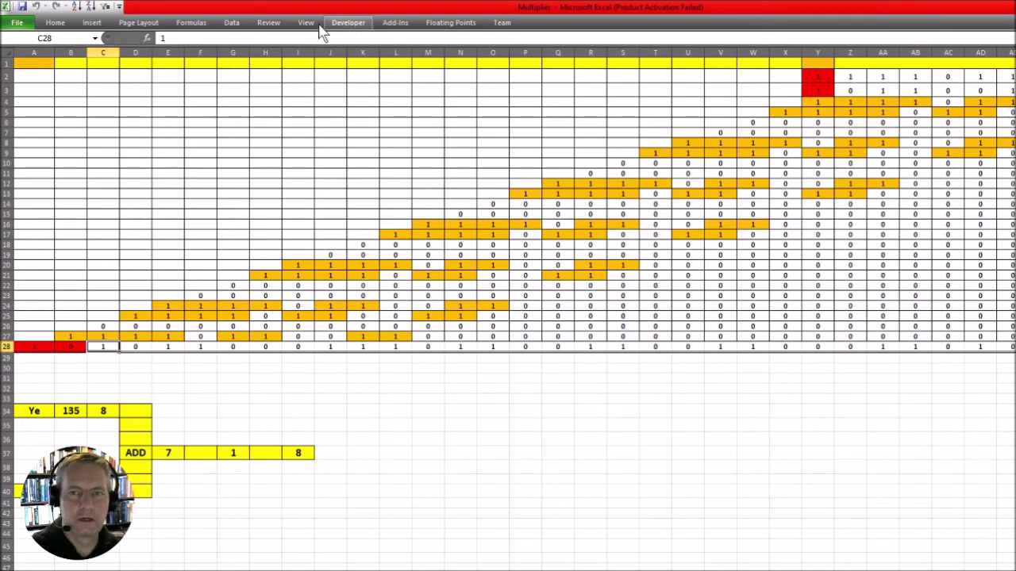
Step: Open the VBA code view for the multiplier workbook
click(346, 23)
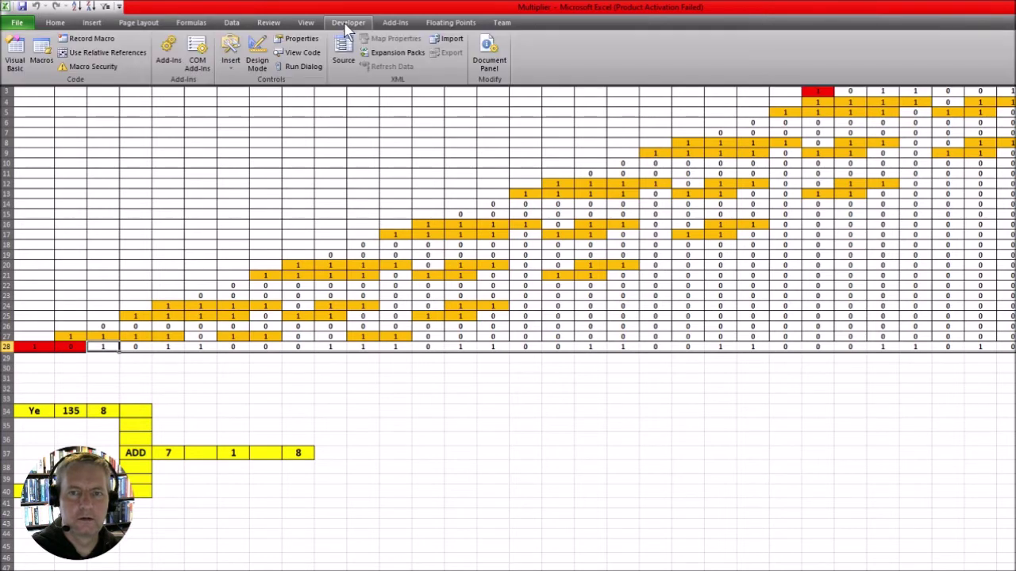
click(290, 51)
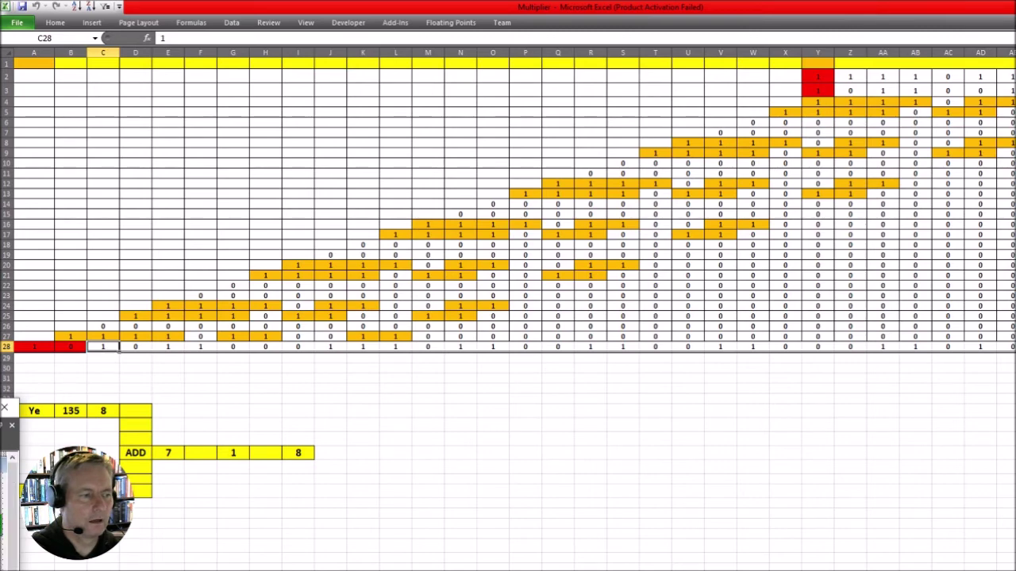
Step: Run the Multiply form, move it clear of the upper bit rows, and enter 45 for Y and 5 for X
key(F5)
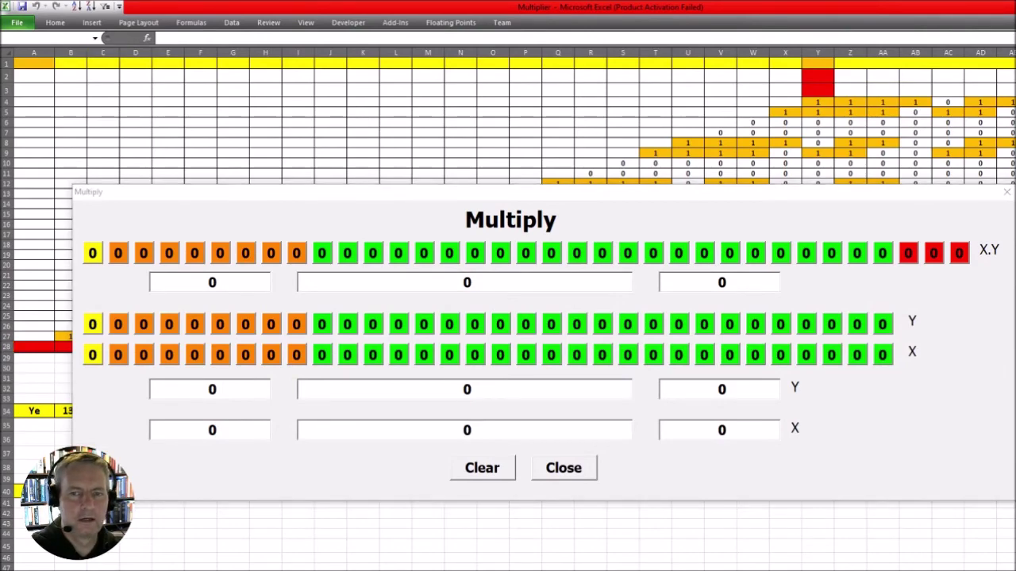
drag(302, 193, 384, 343)
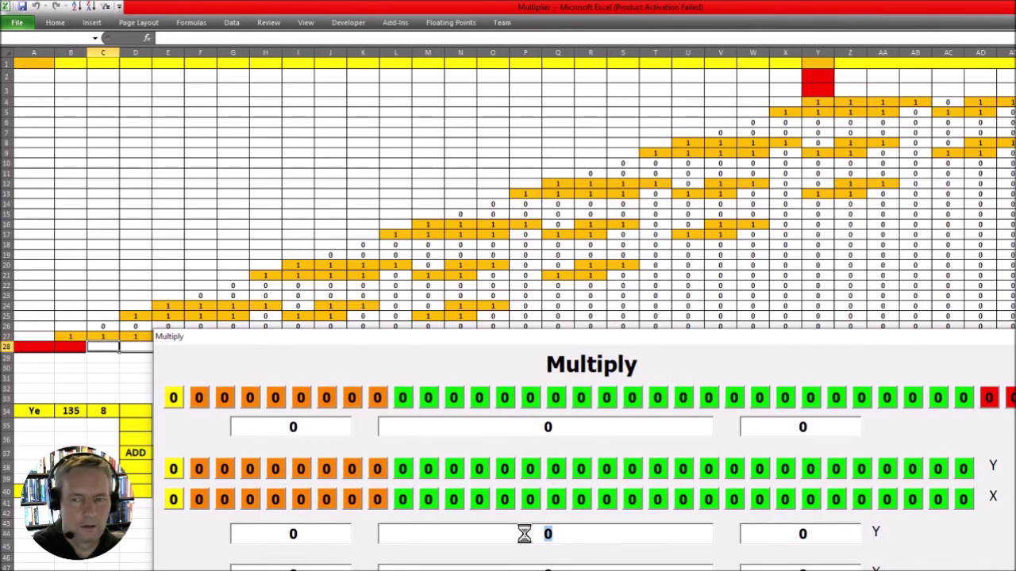
text(45)
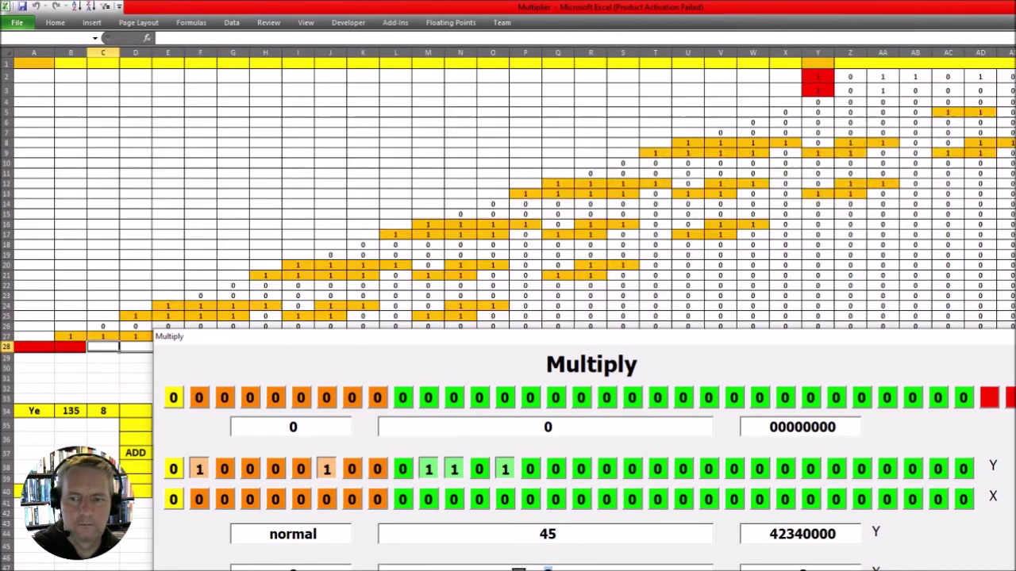
text(5)
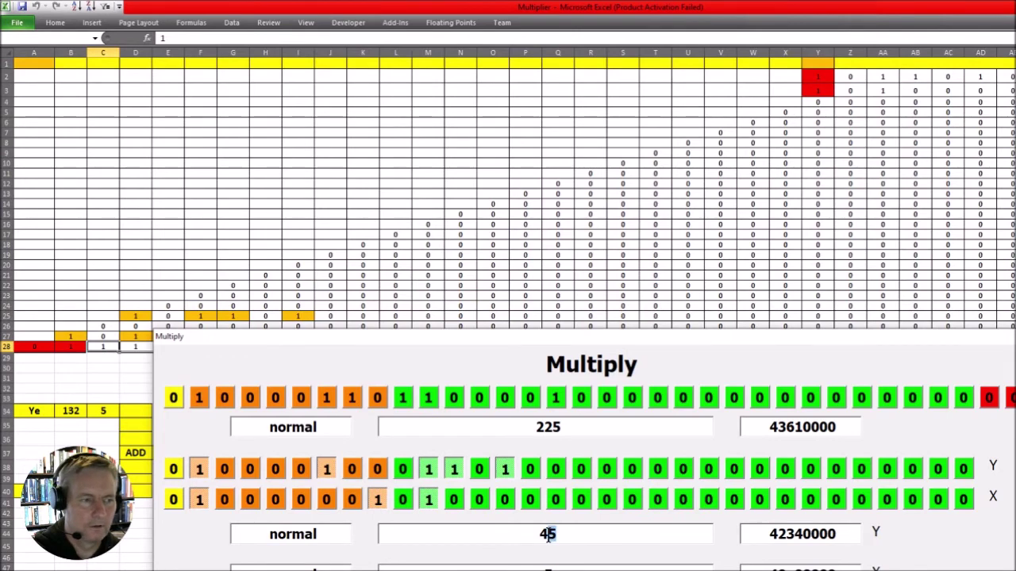
Step: Change the Y operand to 47 and the X operand to 54789 in the Multiply form
drag(547, 536, 557, 535)
text(7)
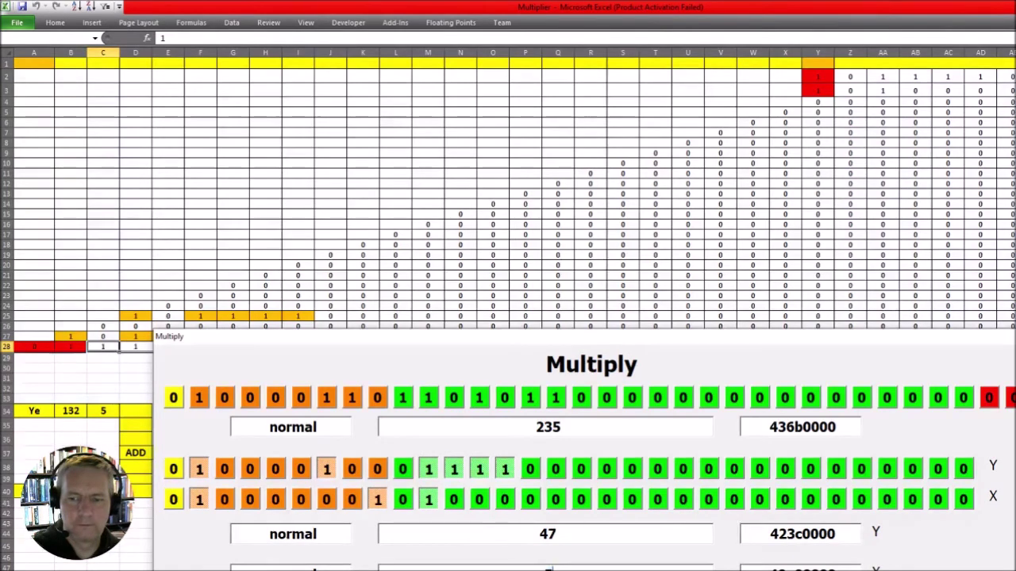
text(547)
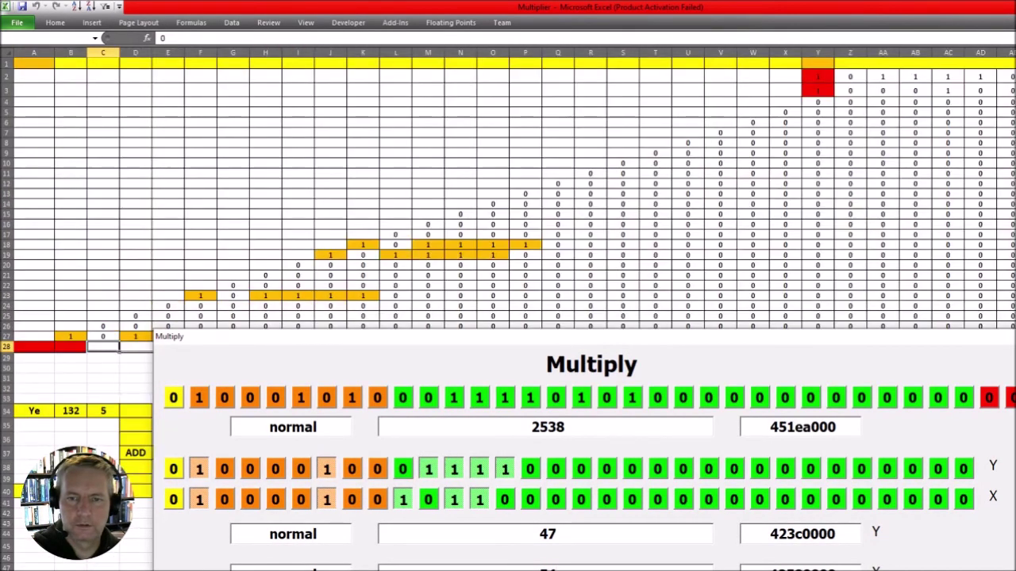
text(89)
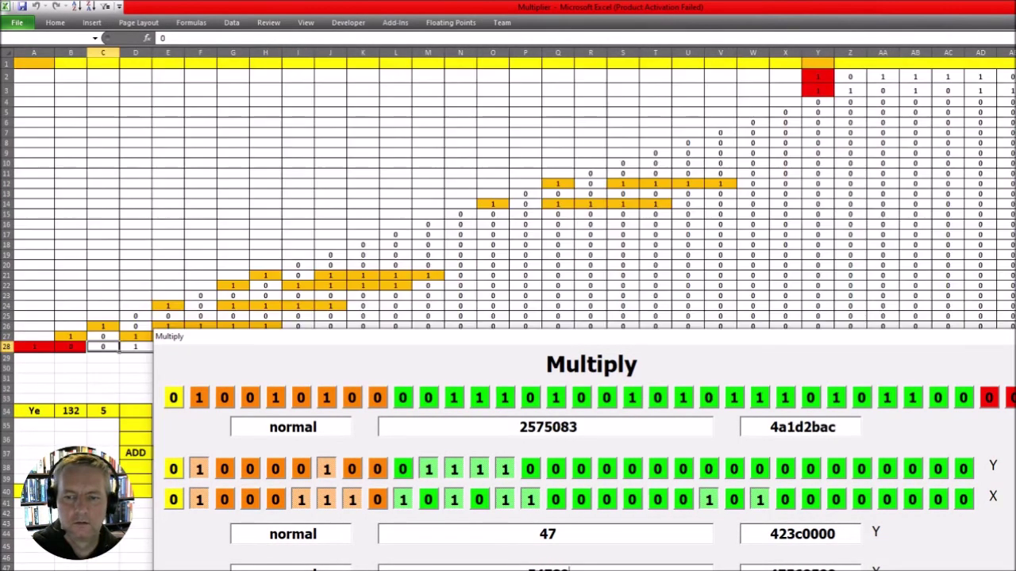
Step: Make the X operand negative to test the product's sign bit, and remove the minus sign again
key(Home)
text(-)
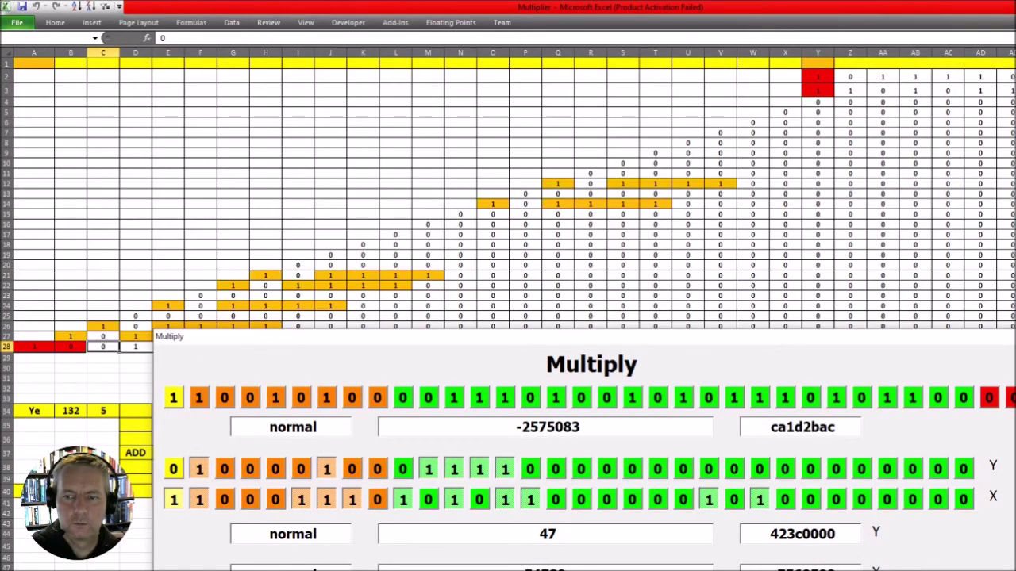
double_click(553, 568)
key(Home)
key(Delete)
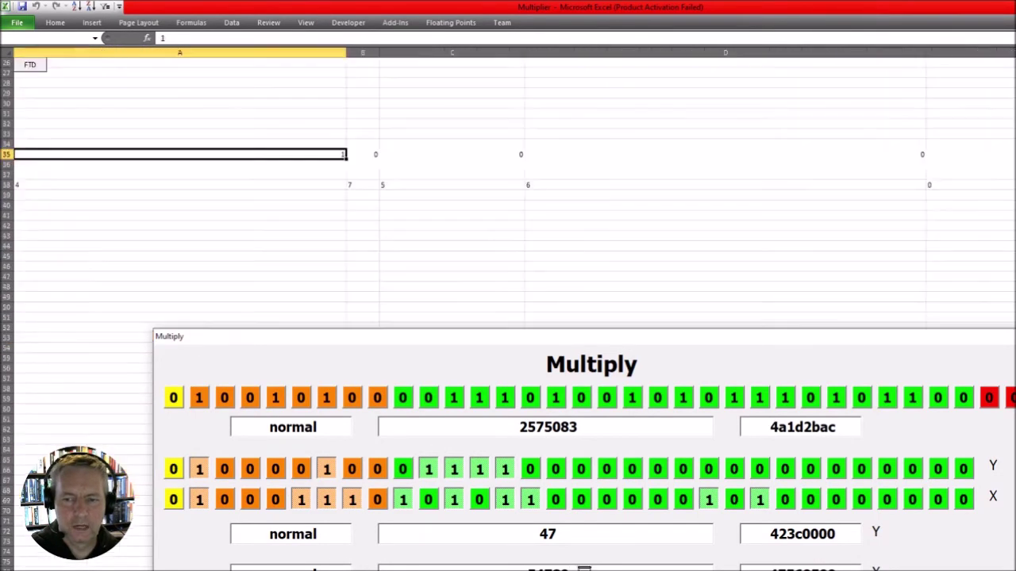
Step: Extend the X operand to 547890 and close the Multiply form
click(583, 569)
text(0)
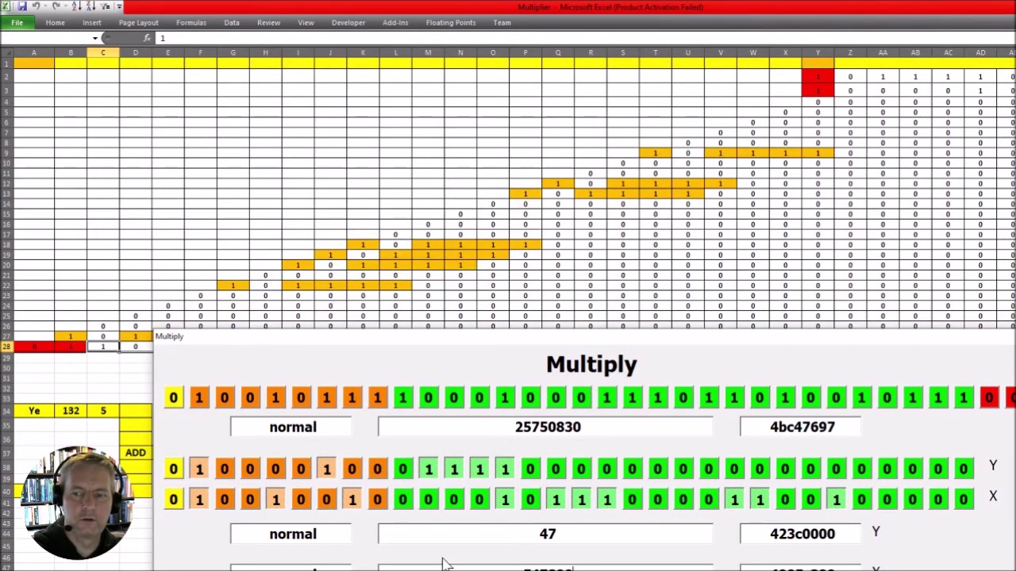
key(Escape)
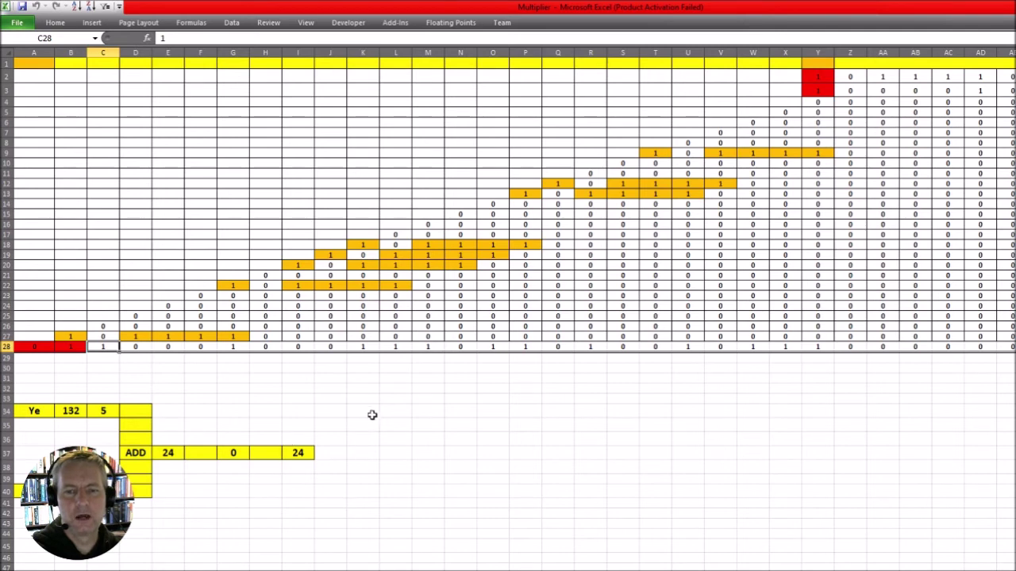
Step: Examine the product bits in row 28 around G28 together with the exponent addition below them
click(234, 347)
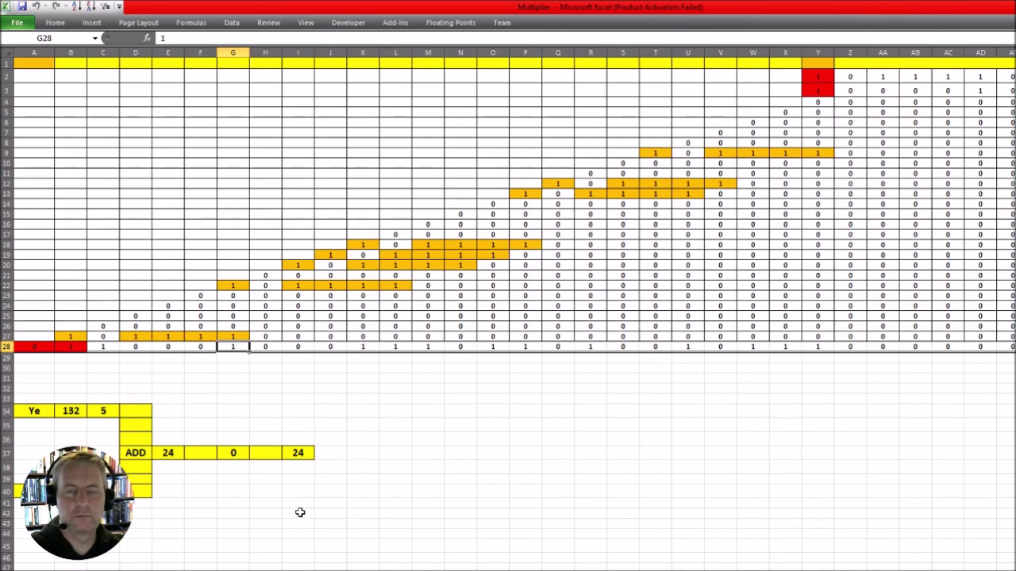
click(292, 378)
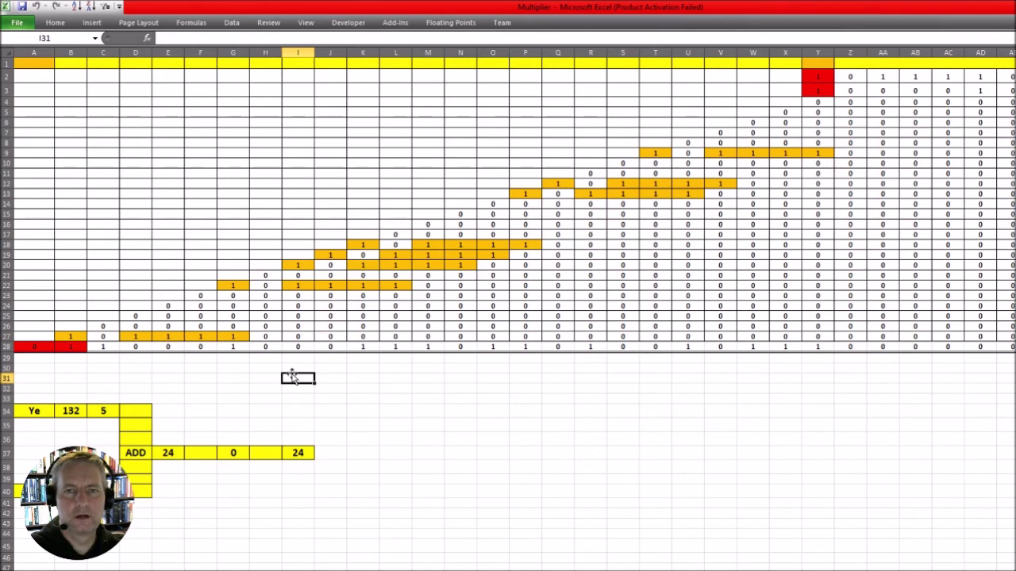